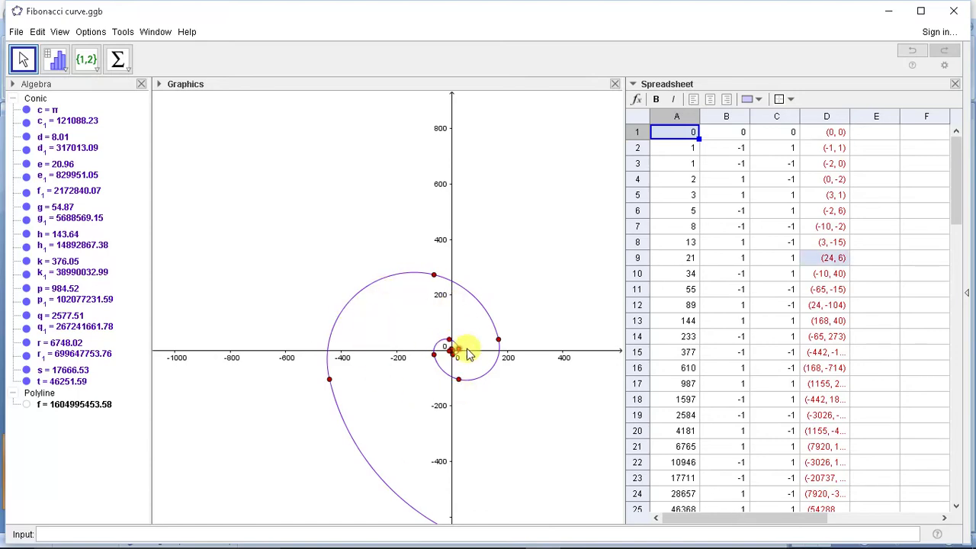
{"action": "left_click", "coordinate": [684, 148]}
{"action": "type", "text": "=1 A3 A3"}
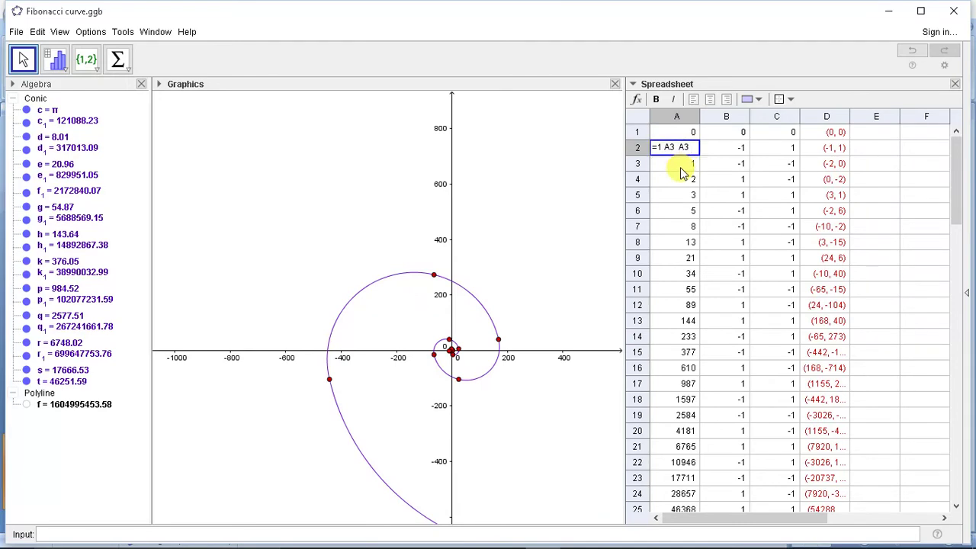
{"action": "double_click", "coordinate": [681, 163]}
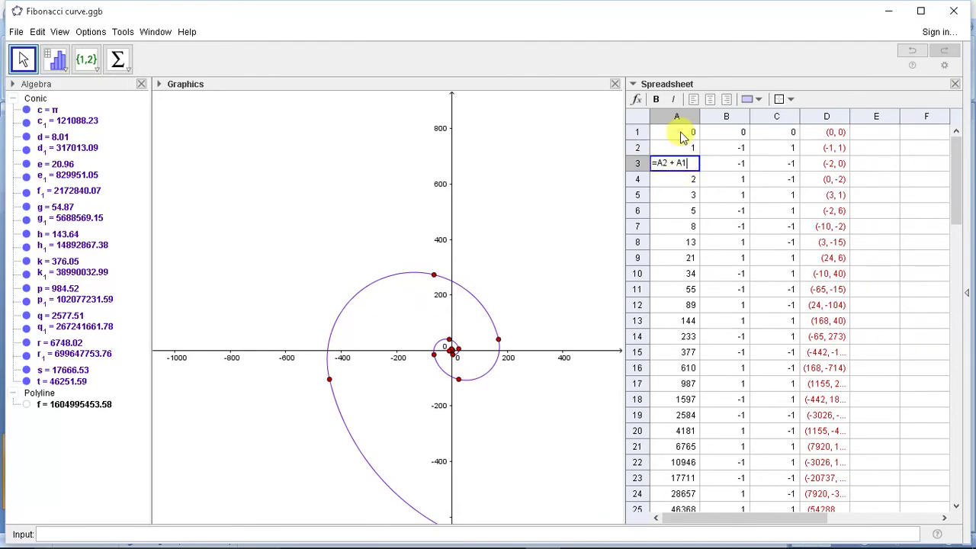
{"action": "double_click", "coordinate": [688, 241]}
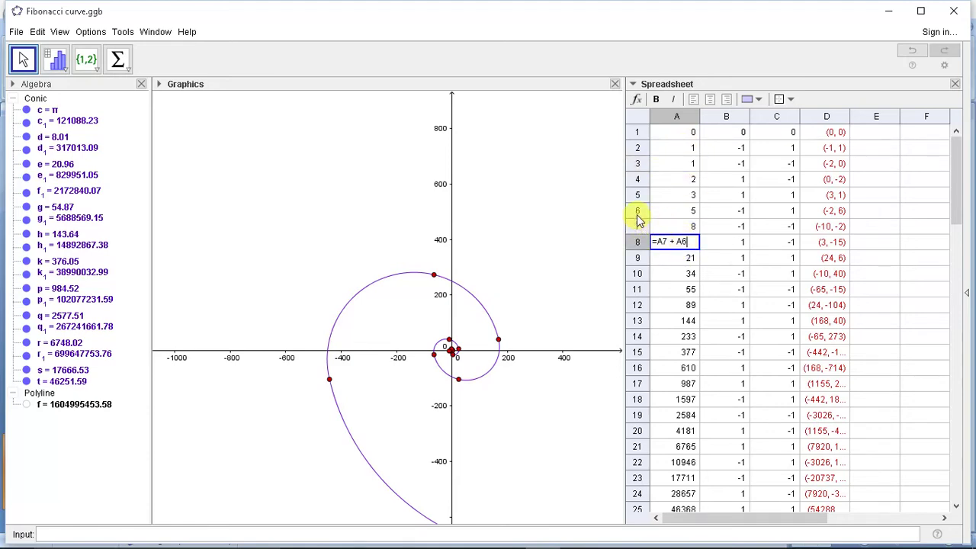
{"action": "double_click", "coordinate": [685, 320]}
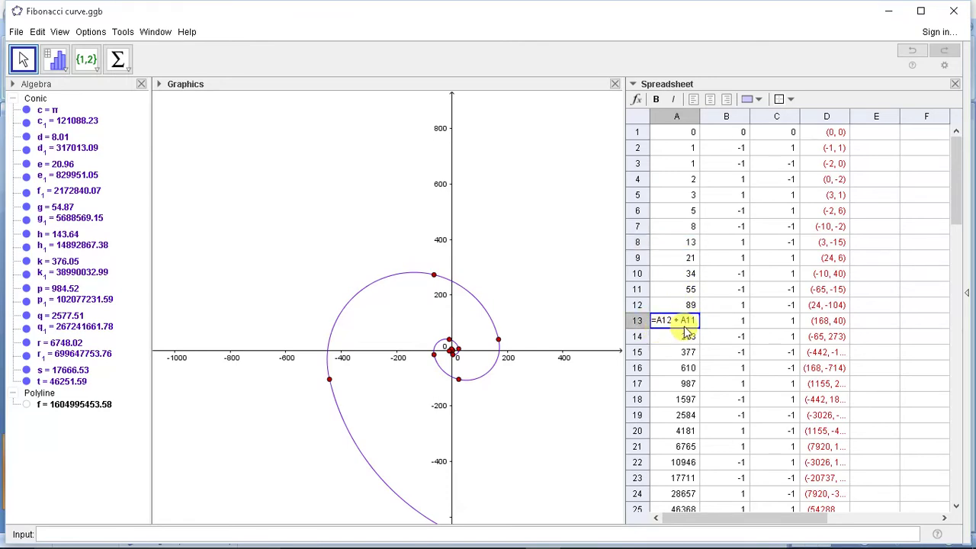
{"action": "key", "text": "Return"}
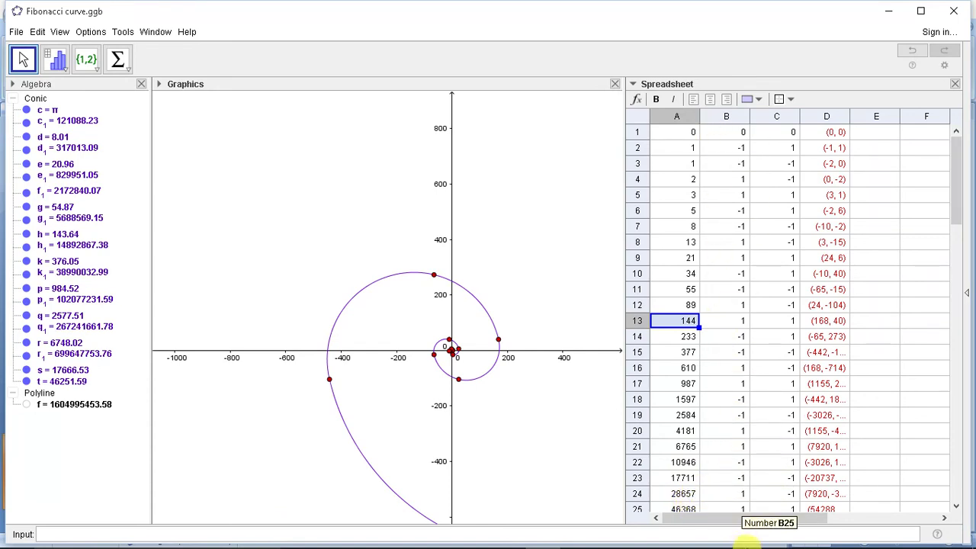
{"action": "mouse_move", "coordinate": [738, 543]}
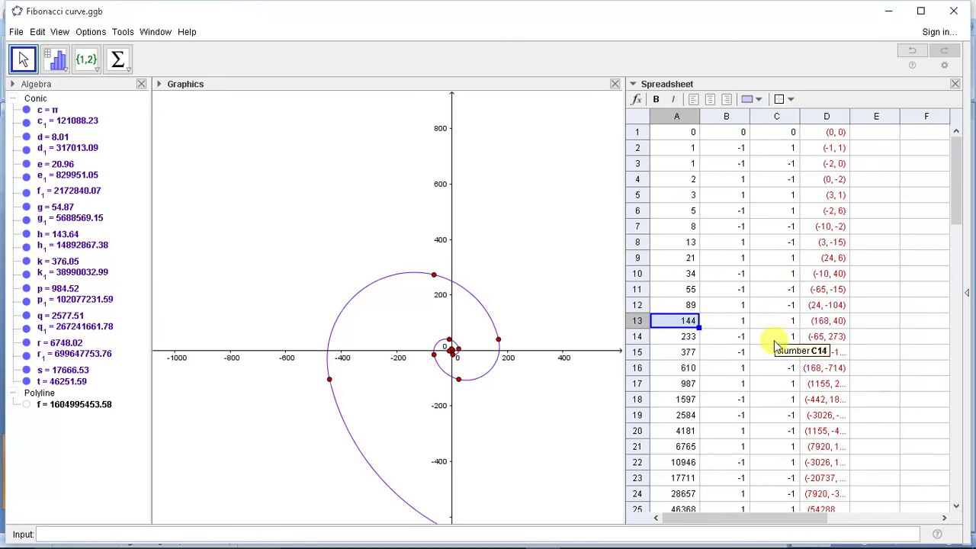
{"action": "left_click", "coordinate": [814, 153]}
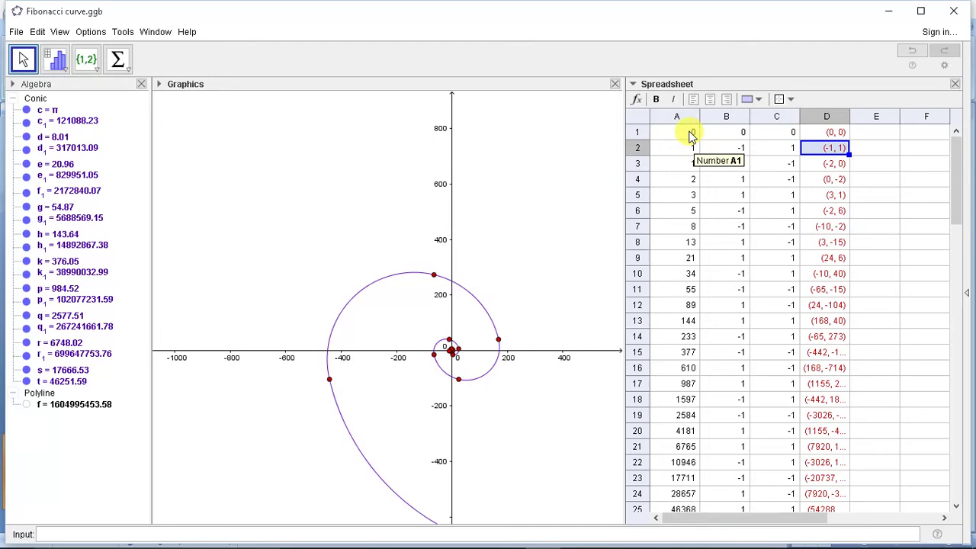
{"action": "double_click", "coordinate": [832, 152]}
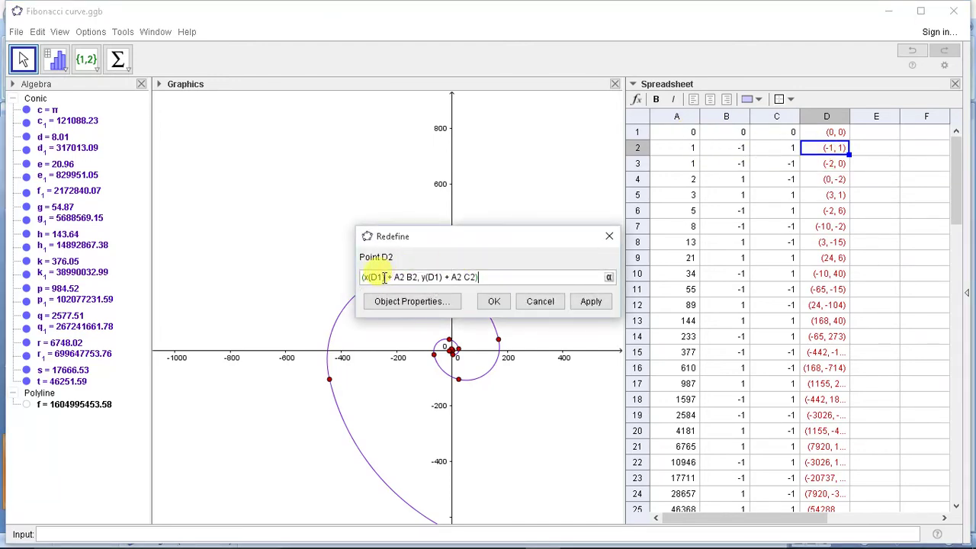
{"action": "left_click", "coordinate": [817, 134]}
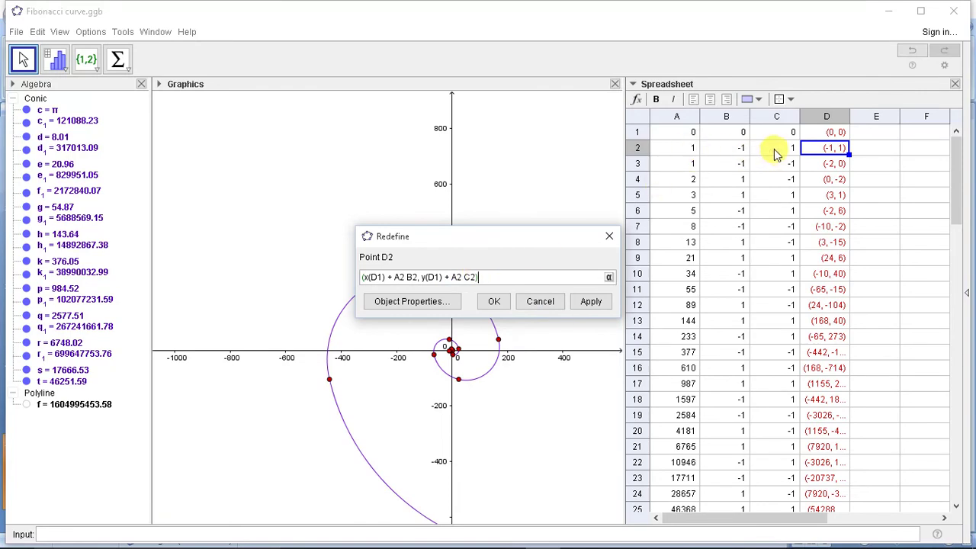
{"action": "left_click", "coordinate": [494, 301]}
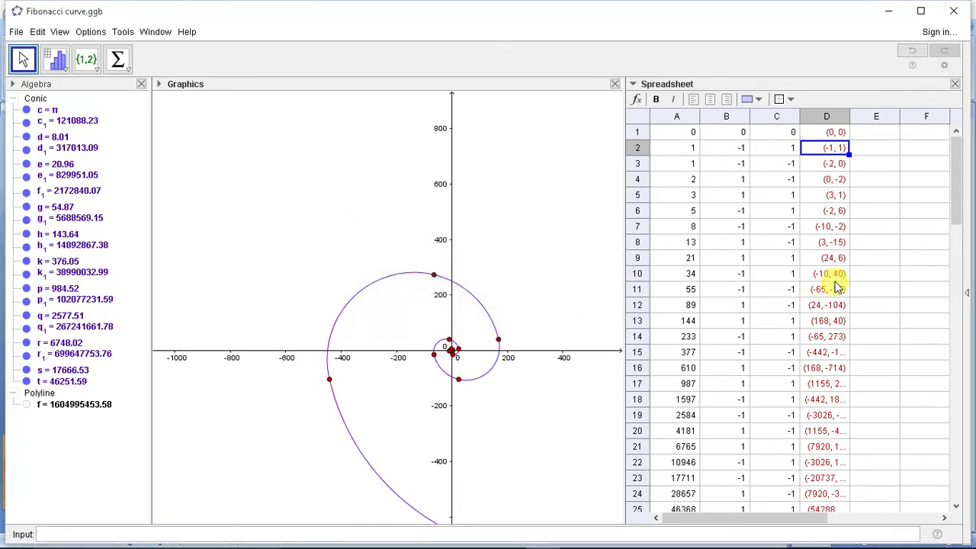
{"action": "double_click", "coordinate": [835, 276]}
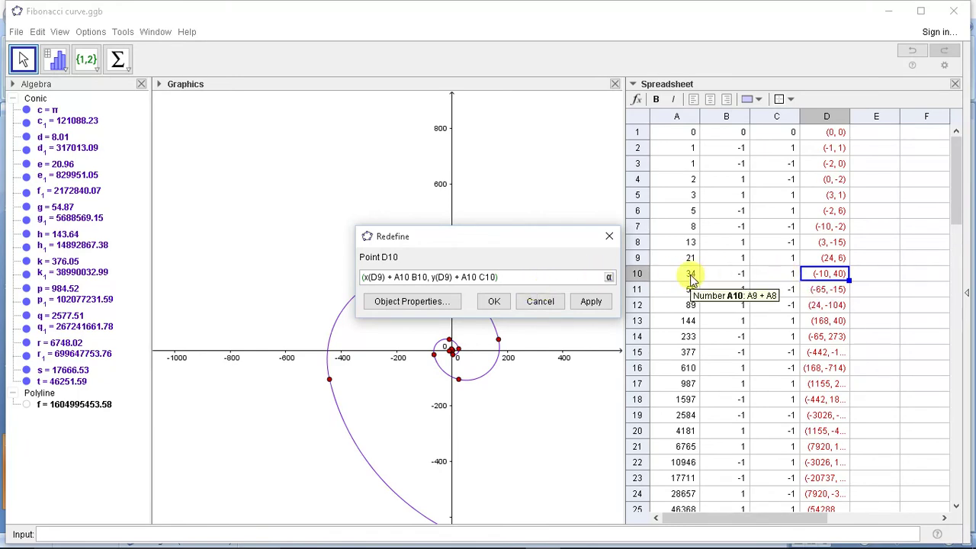
{"action": "left_click", "coordinate": [576, 303]}
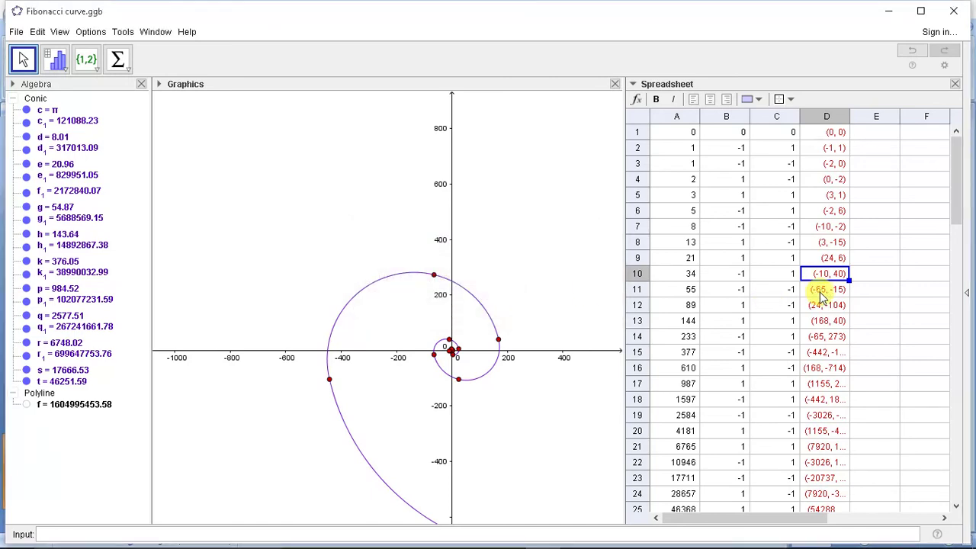
{"action": "scroll", "coordinate": [804, 305], "scroll_direction": "down", "scroll_amount": 6}
{"action": "scroll", "coordinate": [804, 305], "scroll_direction": "up", "scroll_amount": 6}
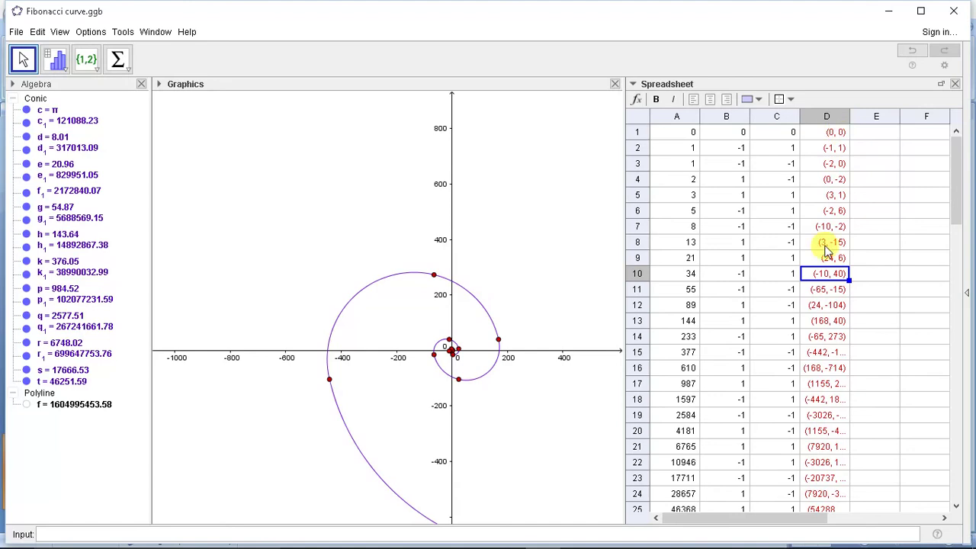
{"action": "scroll", "coordinate": [808, 274], "scroll_direction": "down", "scroll_amount": 15}
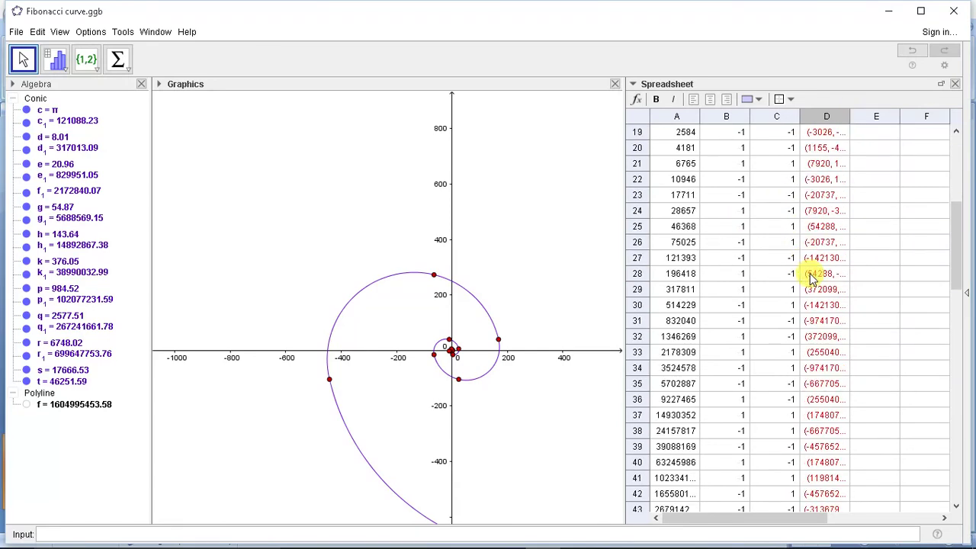
{"action": "scroll", "coordinate": [812, 292], "scroll_direction": "up", "scroll_amount": 7}
{"action": "scroll", "coordinate": [811, 292], "scroll_direction": "up", "scroll_amount": 6}
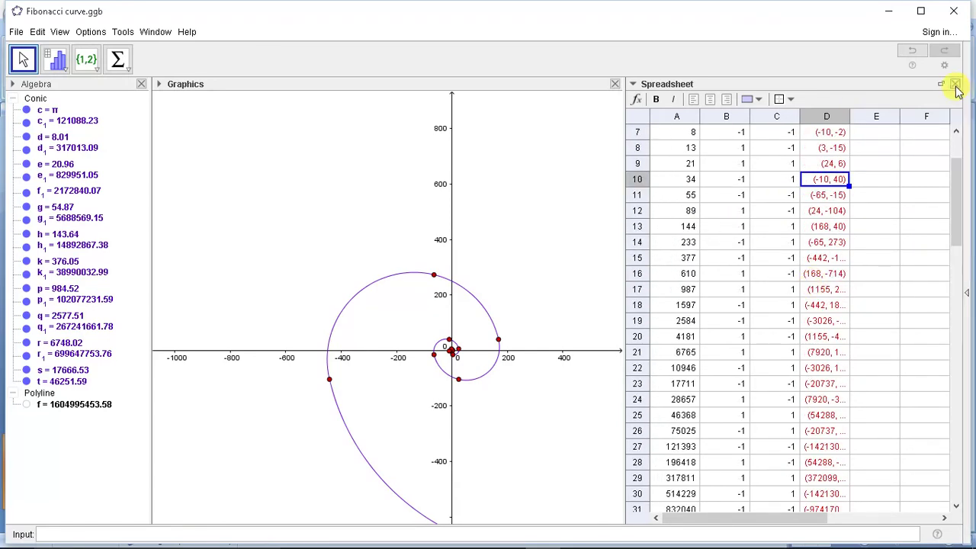
Close the Spreadsheet, zoom in on the spiral's inner turns near the origin, then switch to PowerPoint
{"action": "left_click", "coordinate": [954, 84]}
{"action": "scroll", "coordinate": [431, 370], "scroll_direction": "up", "scroll_amount": 3}
{"action": "scroll", "coordinate": [430, 371], "scroll_direction": "up", "scroll_amount": 15}
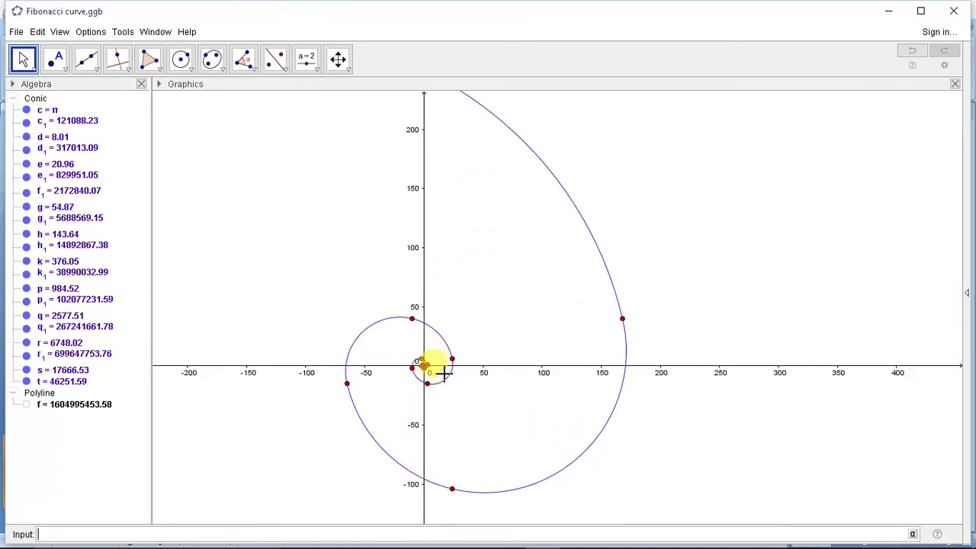
{"action": "scroll", "coordinate": [419, 367], "scroll_direction": "up", "scroll_amount": 15}
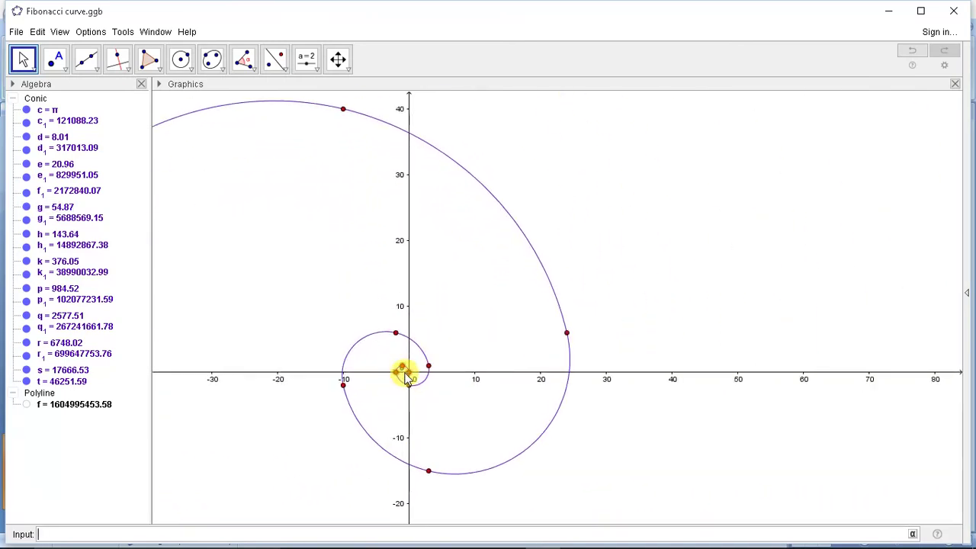
{"action": "scroll", "coordinate": [419, 385], "scroll_direction": "up", "scroll_amount": 5}
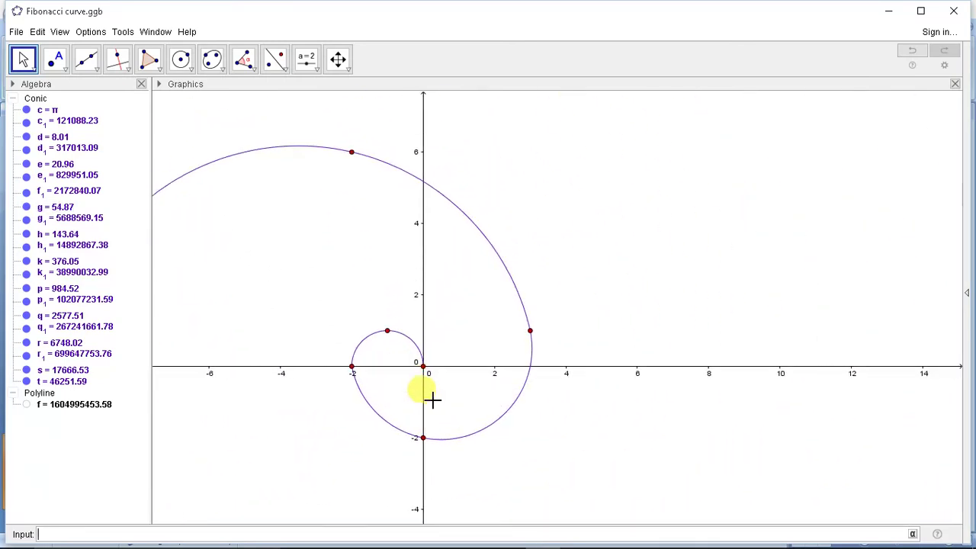
{"action": "left_click", "coordinate": [509, 537]}
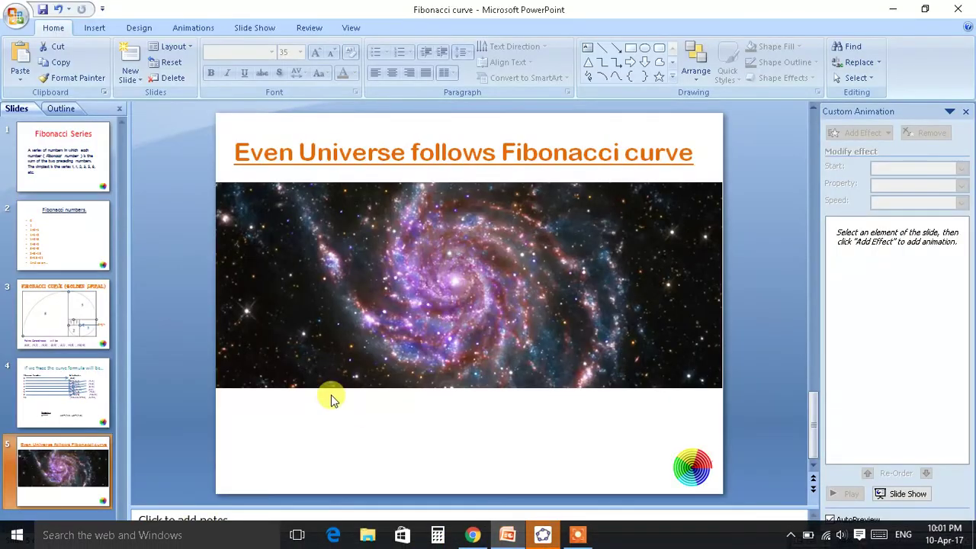
Review the golden spiral diagram slide in PowerPoint, then return to the GeoGebra spiral file
{"action": "scroll", "coordinate": [327, 394], "scroll_direction": "up", "scroll_amount": 2}
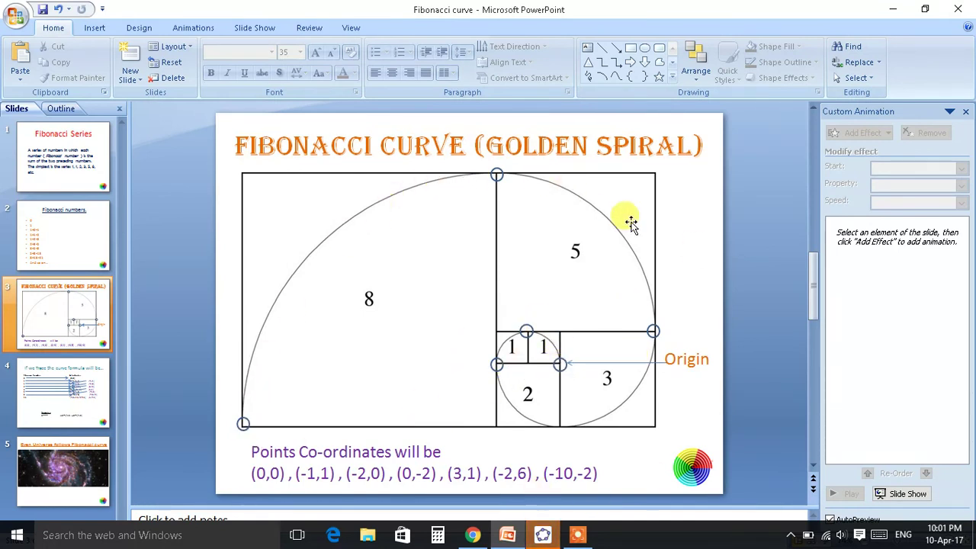
{"action": "left_click", "coordinate": [542, 534]}
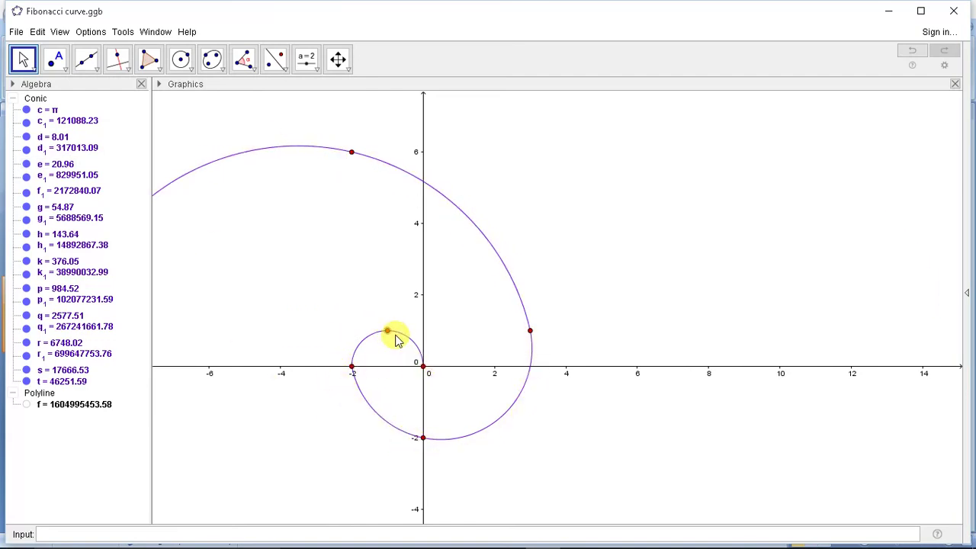
Zoom out around points D2 and D3 so the spiral widens past (-2,6) toward (-10,-4) and (24,6)
{"action": "mouse_move", "coordinate": [388, 331]}
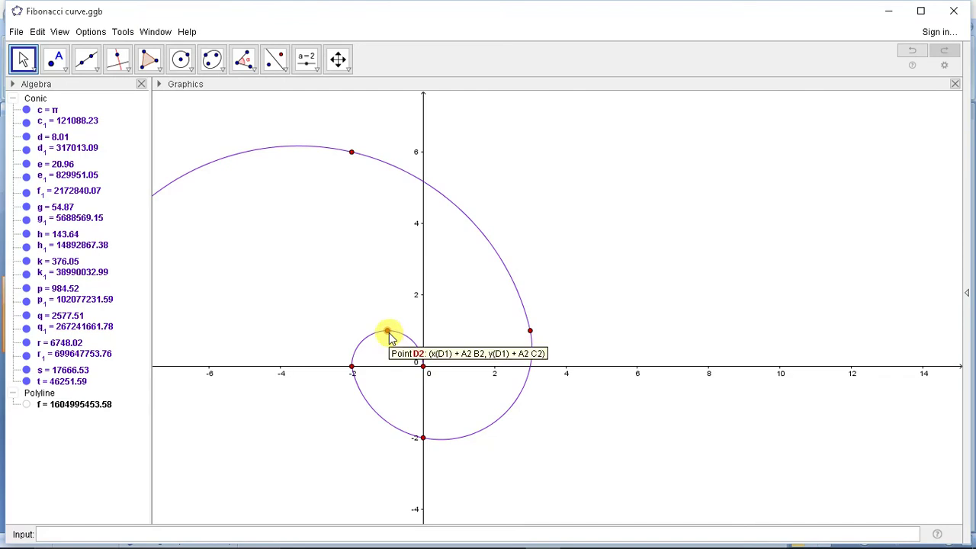
{"action": "mouse_move", "coordinate": [348, 371]}
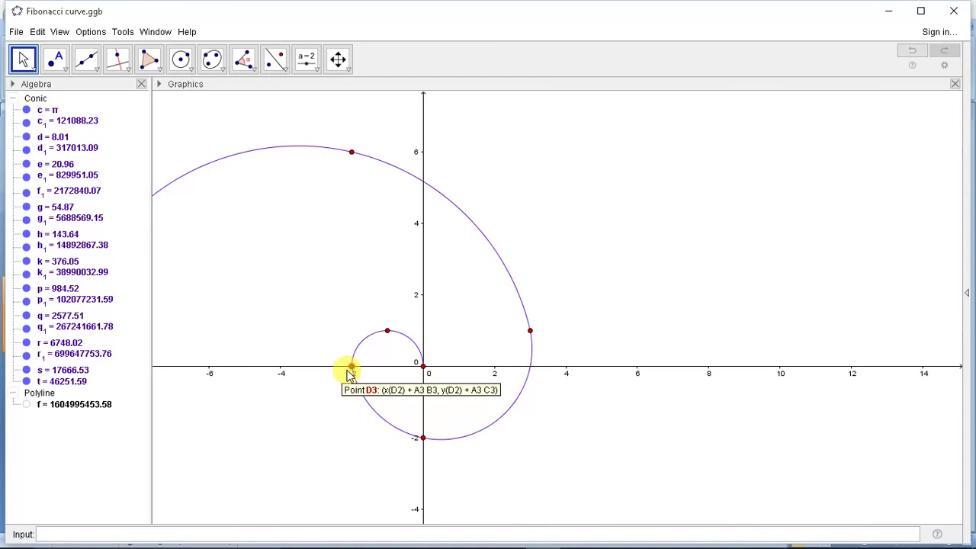
{"action": "scroll", "coordinate": [423, 384], "scroll_direction": "down", "scroll_amount": 10}
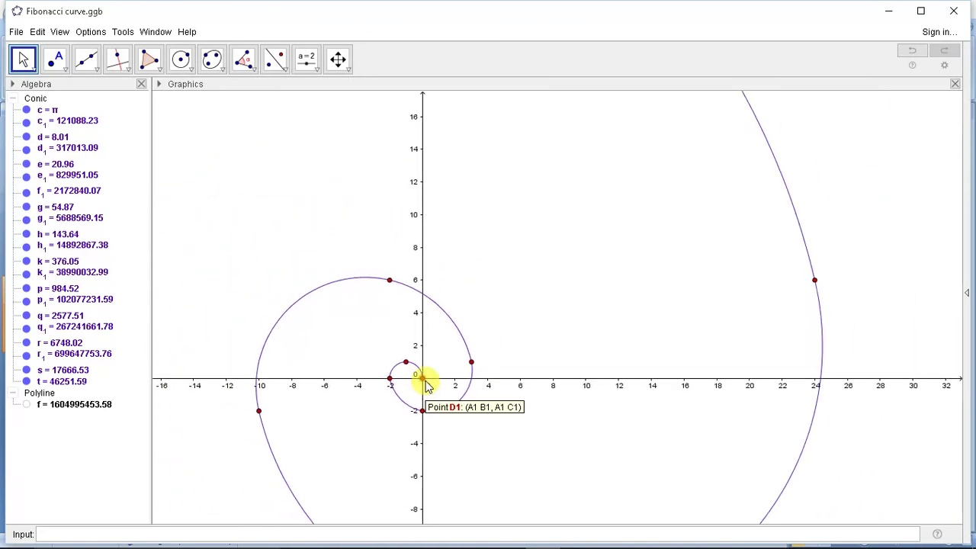
{"action": "scroll", "coordinate": [425, 385], "scroll_direction": "down", "scroll_amount": 10}
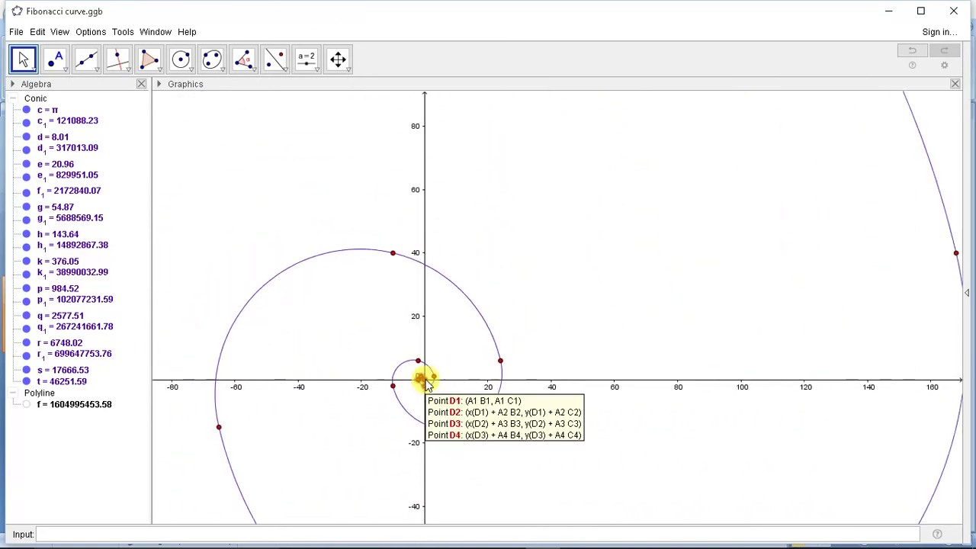
{"action": "scroll", "coordinate": [425, 385], "scroll_direction": "down", "scroll_amount": 10}
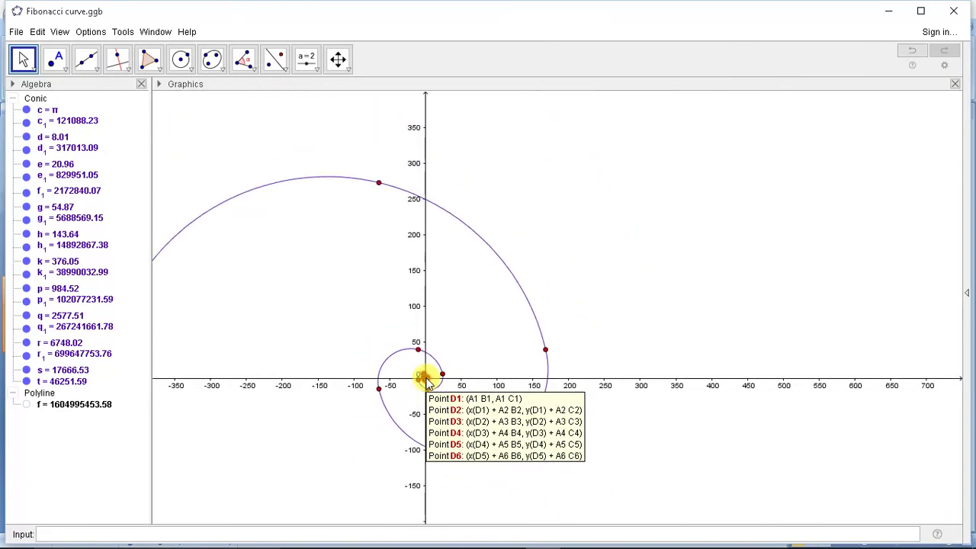
Zoom far out until the spiral's large outer turns show against axes marked in 1E8 steps
{"action": "scroll", "coordinate": [426, 383], "scroll_direction": "down", "scroll_amount": 10}
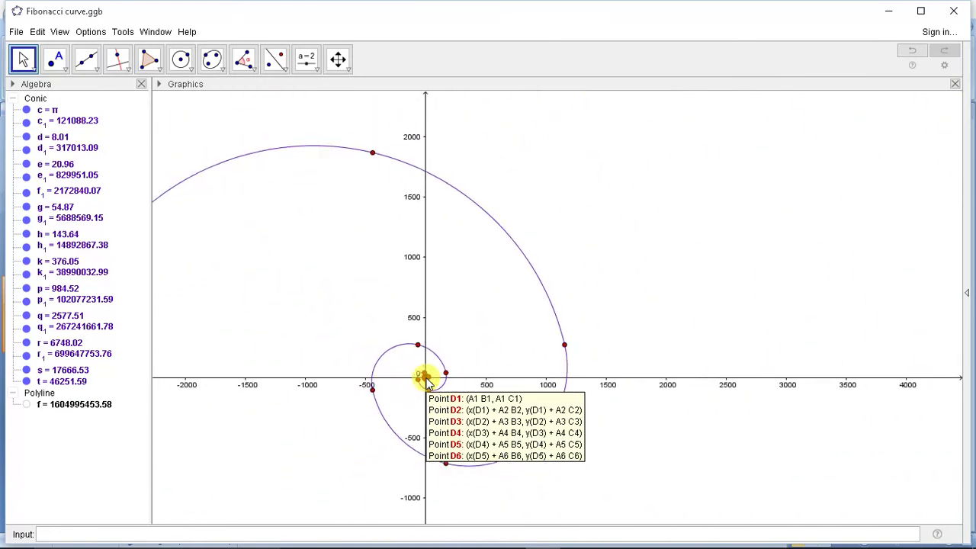
{"action": "scroll", "coordinate": [427, 383], "scroll_direction": "down", "scroll_amount": 10}
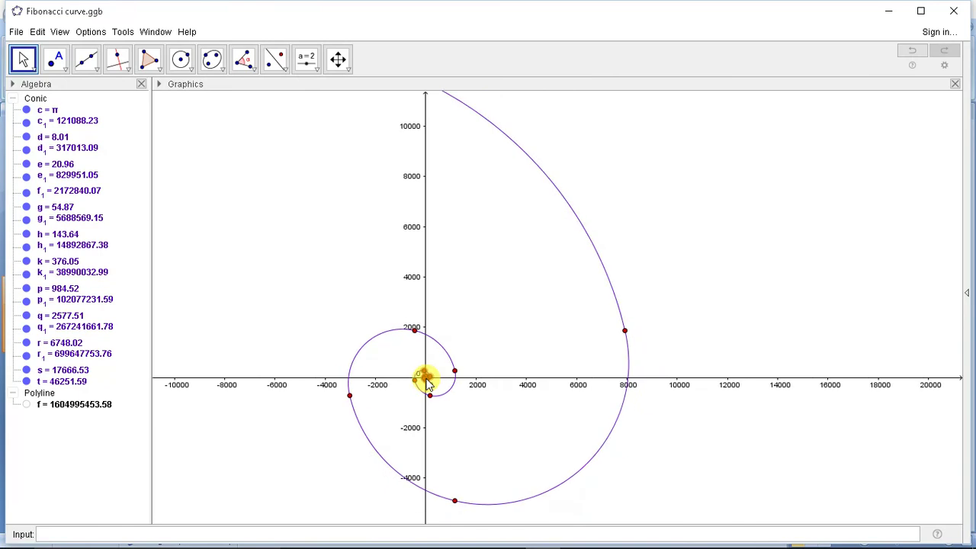
{"action": "scroll", "coordinate": [427, 383], "scroll_direction": "down", "scroll_amount": 10}
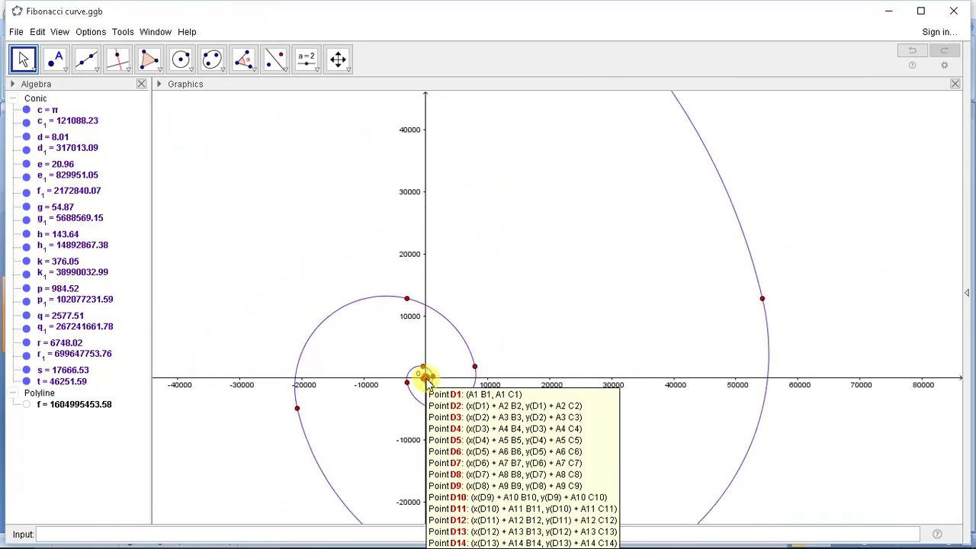
{"action": "scroll", "coordinate": [427, 383], "scroll_direction": "down", "scroll_amount": 10}
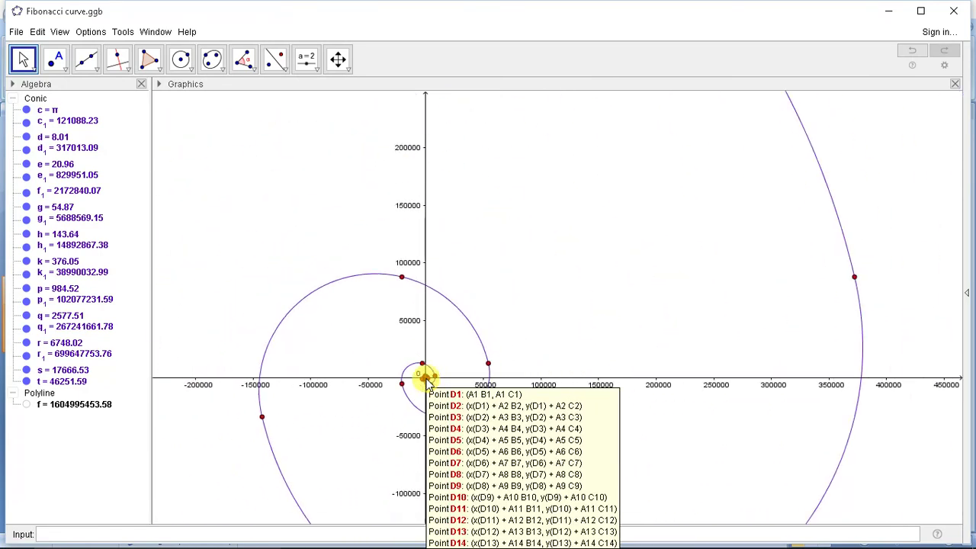
{"action": "scroll", "coordinate": [426, 383], "scroll_direction": "down", "scroll_amount": 10}
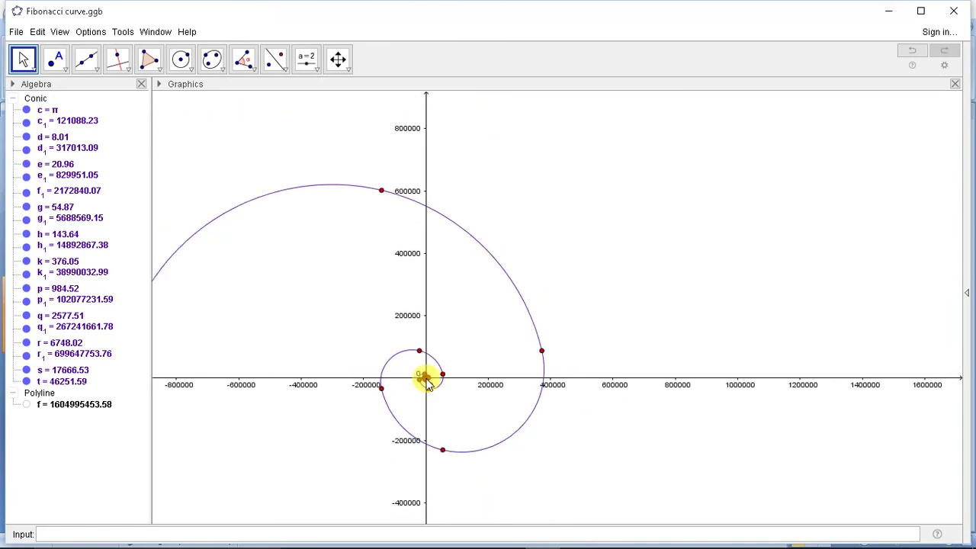
{"action": "scroll", "coordinate": [426, 383], "scroll_direction": "down", "scroll_amount": 10}
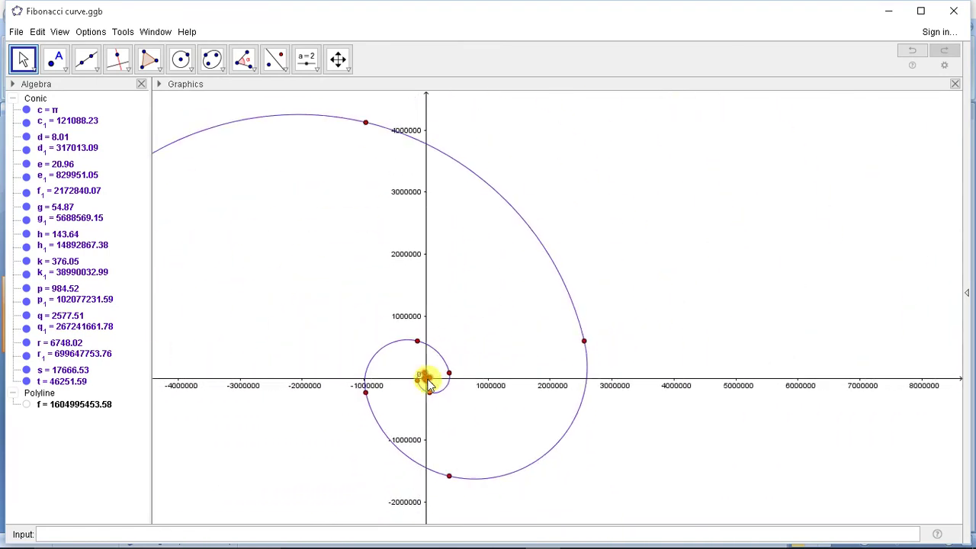
{"action": "scroll", "coordinate": [428, 385], "scroll_direction": "down", "scroll_amount": 10}
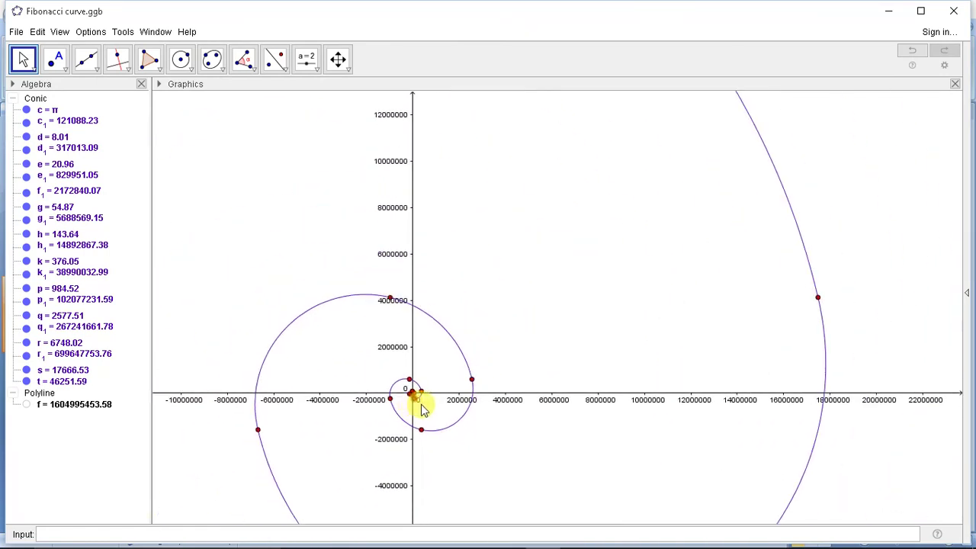
{"action": "scroll", "coordinate": [425, 406], "scroll_direction": "down", "scroll_amount": 10}
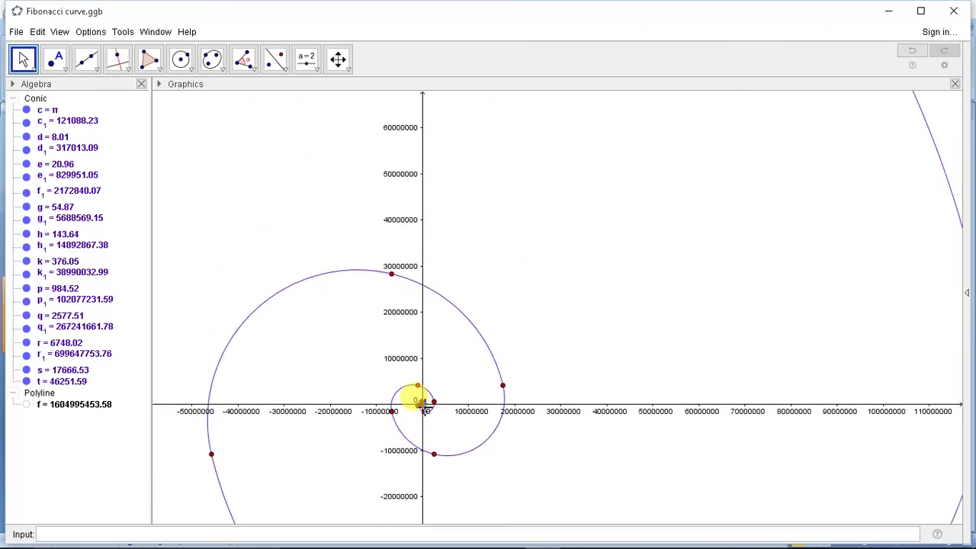
{"action": "scroll", "coordinate": [425, 409], "scroll_direction": "down", "scroll_amount": 6}
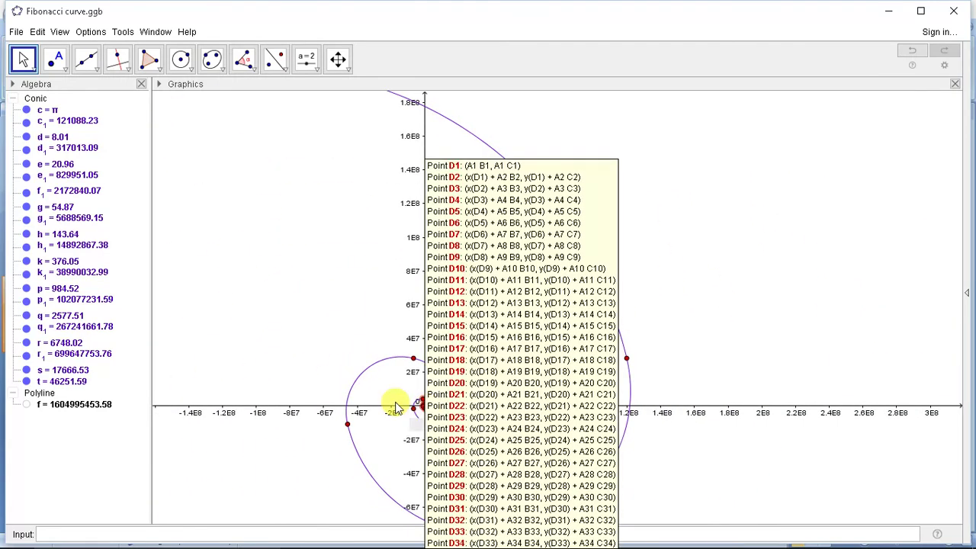
{"action": "scroll", "coordinate": [397, 400], "scroll_direction": "down", "scroll_amount": 5}
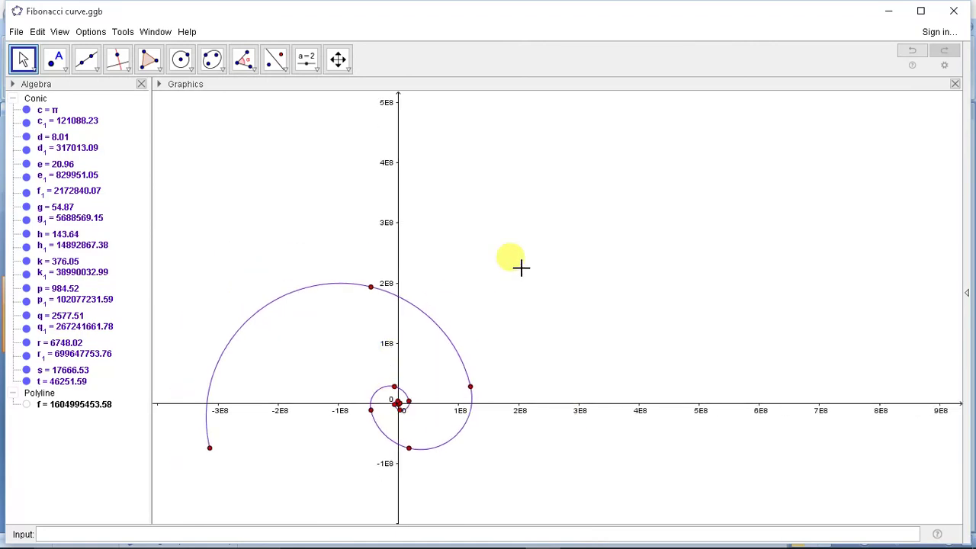
{"action": "right_click", "coordinate": [523, 268]}
Hide the coordinate axes and zoom in on the spiral's small inner turns
{"action": "left_click", "coordinate": [537, 304]}
{"action": "scroll", "coordinate": [446, 345], "scroll_direction": "down", "scroll_amount": 3}
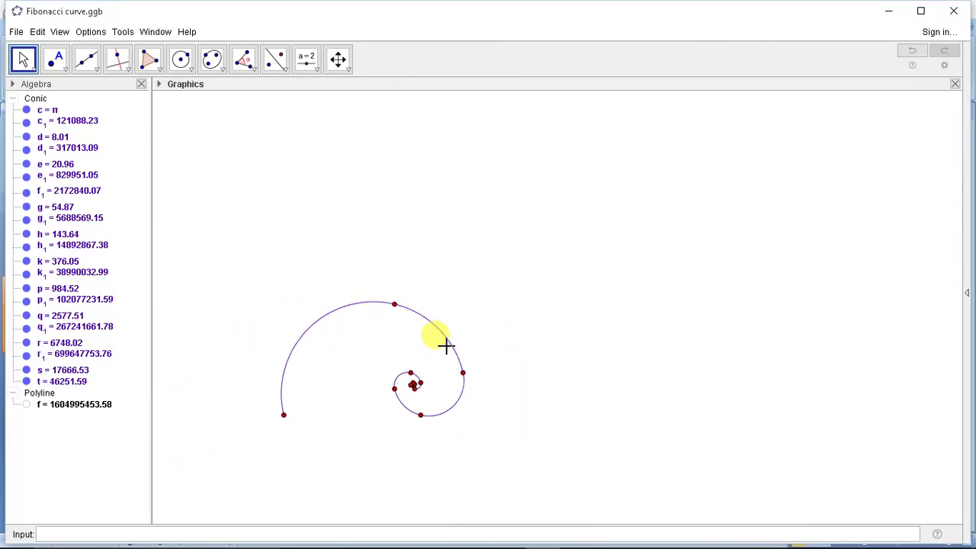
{"action": "scroll", "coordinate": [432, 367], "scroll_direction": "up", "scroll_amount": 6}
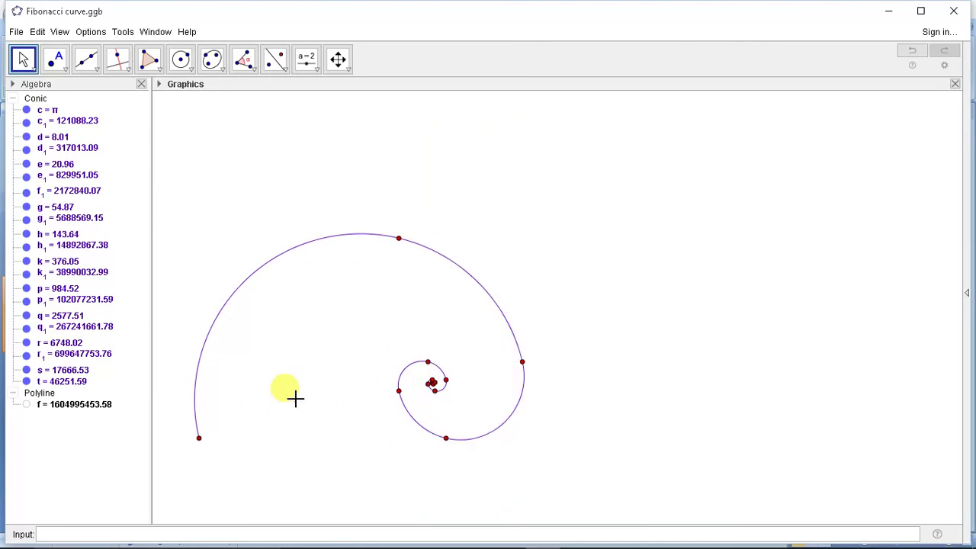
{"action": "scroll", "coordinate": [540, 307], "scroll_direction": "up", "scroll_amount": 5}
{"action": "scroll", "coordinate": [529, 396], "scroll_direction": "down", "scroll_amount": 5}
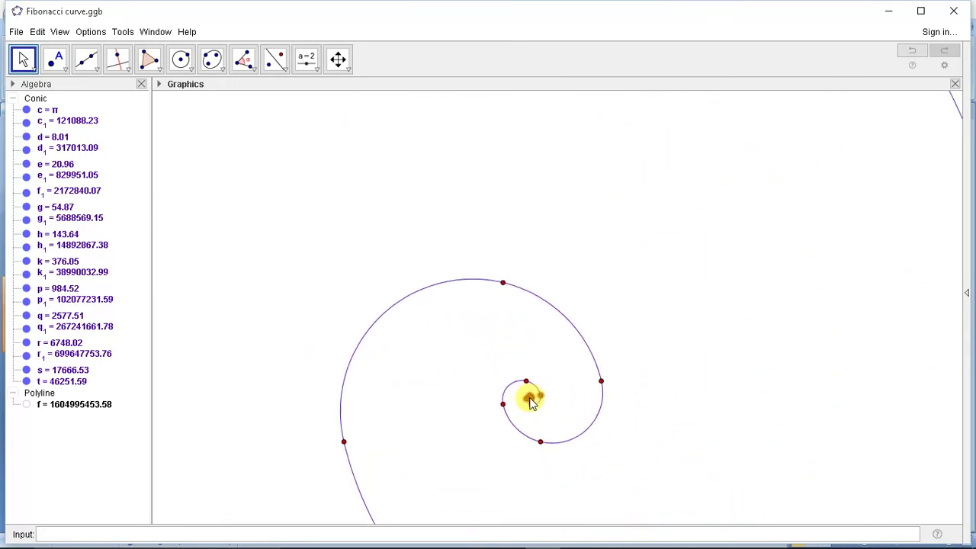
{"action": "scroll", "coordinate": [533, 399], "scroll_direction": "up", "scroll_amount": 5}
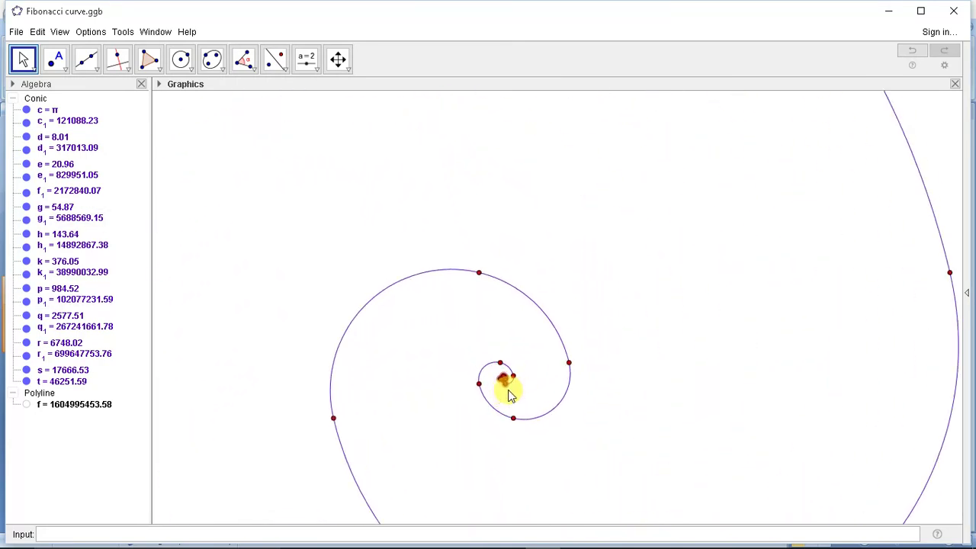
{"action": "scroll", "coordinate": [509, 393], "scroll_direction": "down", "scroll_amount": 4}
{"action": "scroll", "coordinate": [509, 394], "scroll_direction": "up", "scroll_amount": 4}
{"action": "scroll", "coordinate": [506, 291], "scroll_direction": "down", "scroll_amount": 5}
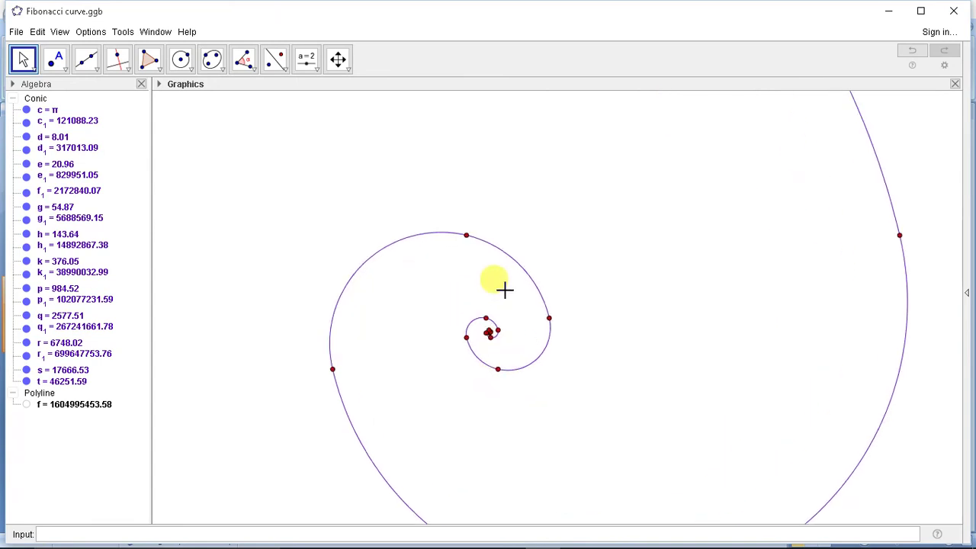
{"action": "scroll", "coordinate": [503, 335], "scroll_direction": "up", "scroll_amount": 4}
{"action": "scroll", "coordinate": [444, 388], "scroll_direction": "down", "scroll_amount": 5}
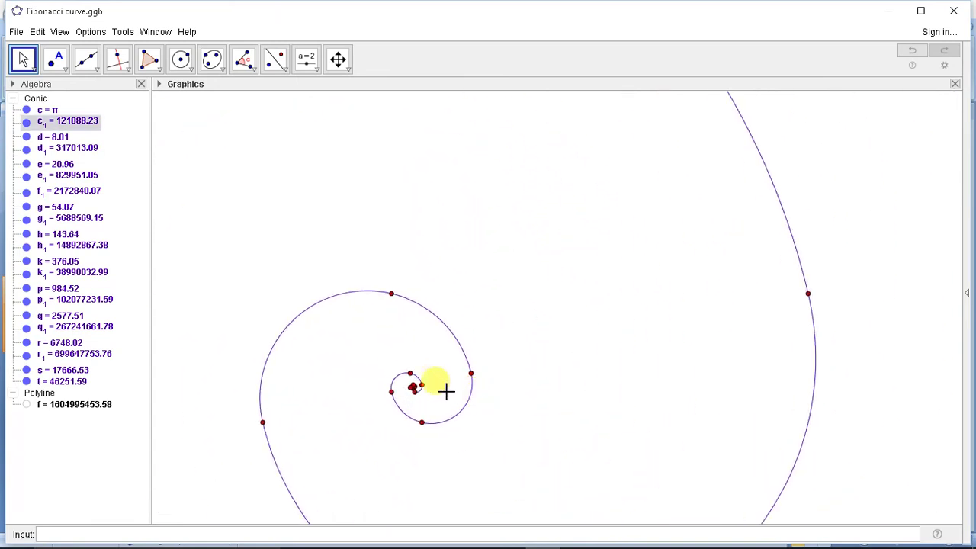
{"action": "scroll", "coordinate": [427, 377], "scroll_direction": "up", "scroll_amount": 4}
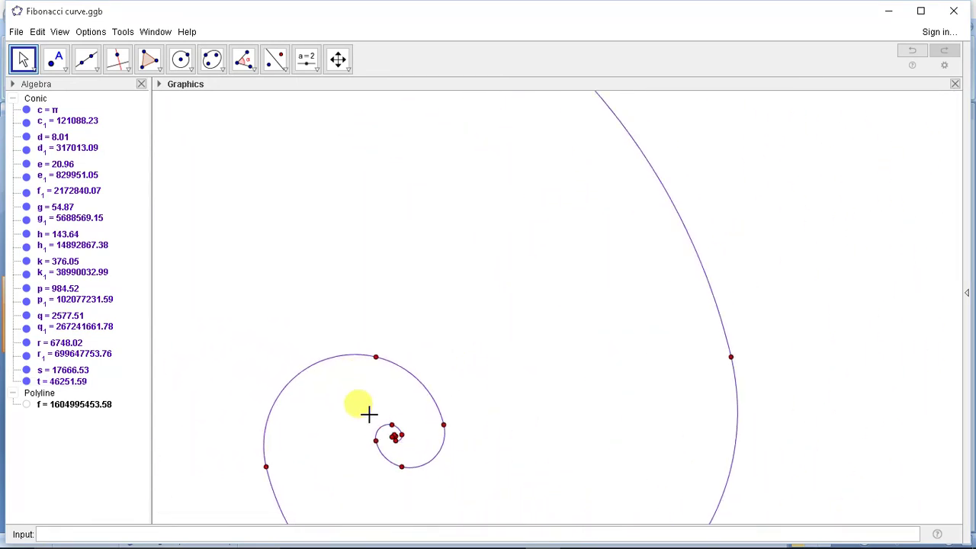
{"action": "scroll", "coordinate": [377, 450], "scroll_direction": "down", "scroll_amount": 5}
{"action": "scroll", "coordinate": [375, 446], "scroll_direction": "up", "scroll_amount": 4}
{"action": "scroll", "coordinate": [427, 441], "scroll_direction": "down", "scroll_amount": 5}
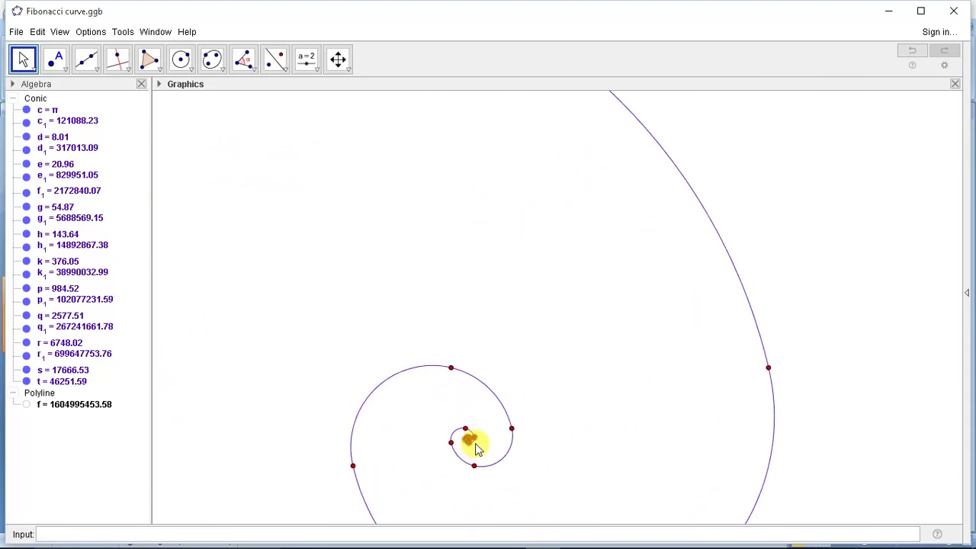
{"action": "scroll", "coordinate": [464, 435], "scroll_direction": "up", "scroll_amount": 4}
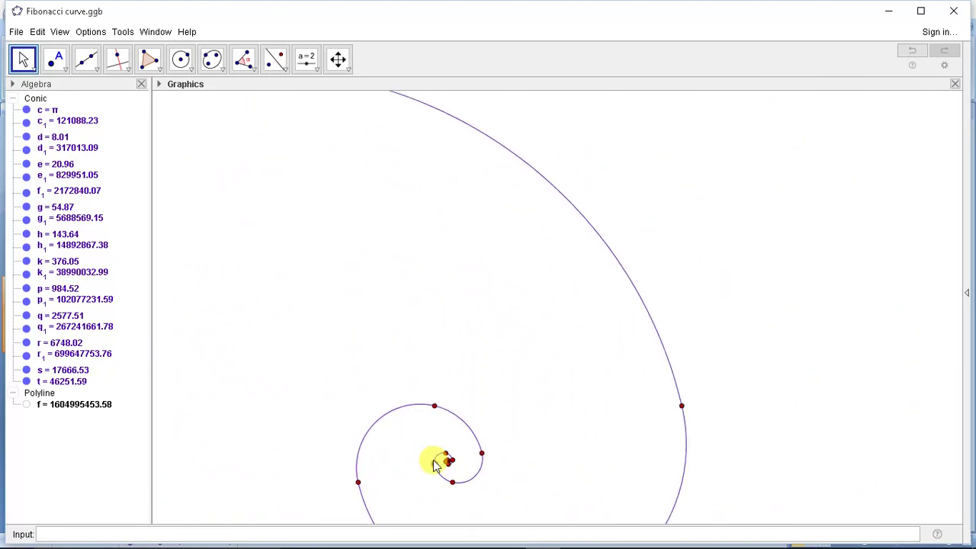
{"action": "scroll", "coordinate": [450, 463], "scroll_direction": "down", "scroll_amount": 5}
{"action": "scroll", "coordinate": [455, 469], "scroll_direction": "up", "scroll_amount": 3}
{"action": "scroll", "coordinate": [447, 462], "scroll_direction": "up", "scroll_amount": 10}
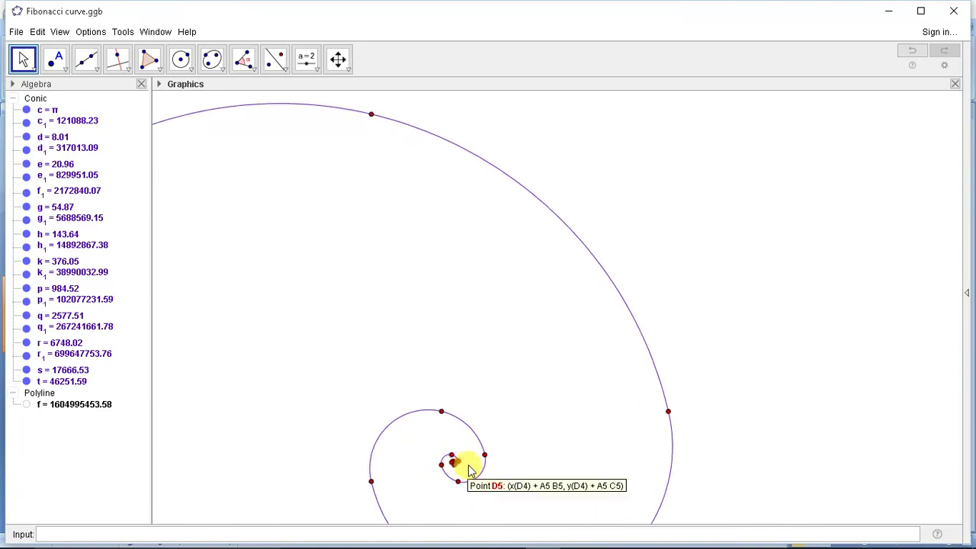
{"action": "scroll", "coordinate": [473, 478], "scroll_direction": "up", "scroll_amount": 3}
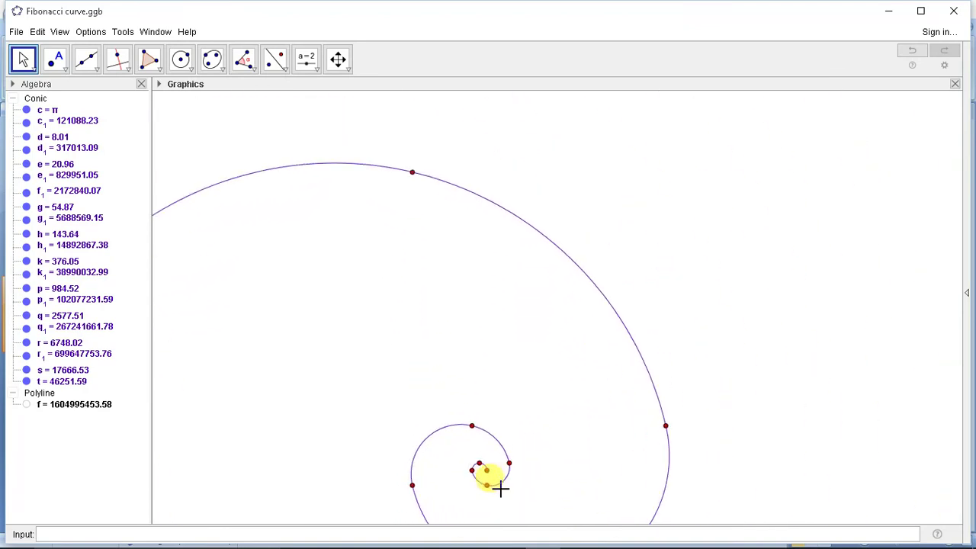
Pan the spiral higher in the view and zoom out slightly to frame its red corner points
{"action": "left_click_drag", "start_coordinate": [512, 442], "coordinate": [529, 224]}
{"action": "scroll", "coordinate": [545, 305], "scroll_direction": "down", "scroll_amount": 1}
{"action": "scroll", "coordinate": [564, 335], "scroll_direction": "down", "scroll_amount": 2}
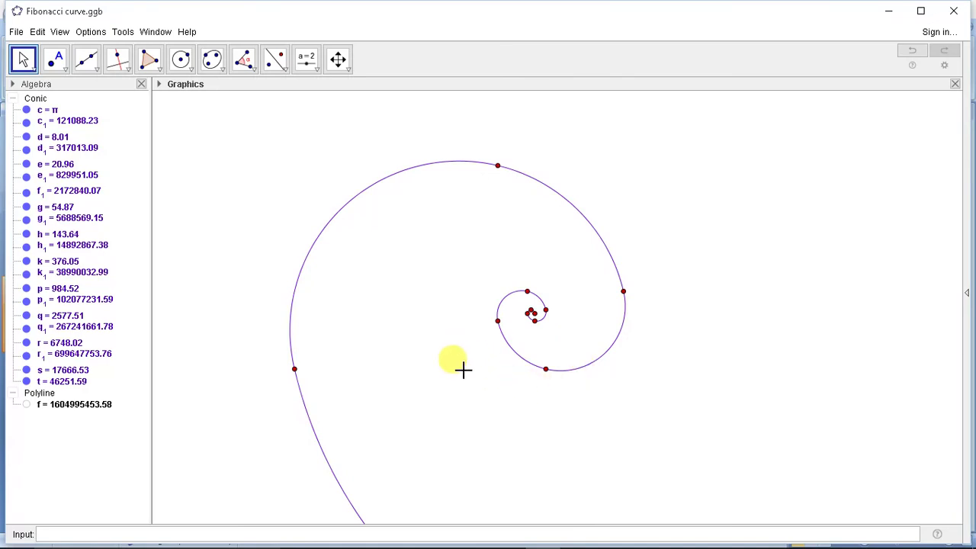
{"action": "scroll", "coordinate": [462, 369], "scroll_direction": "down", "scroll_amount": 1}
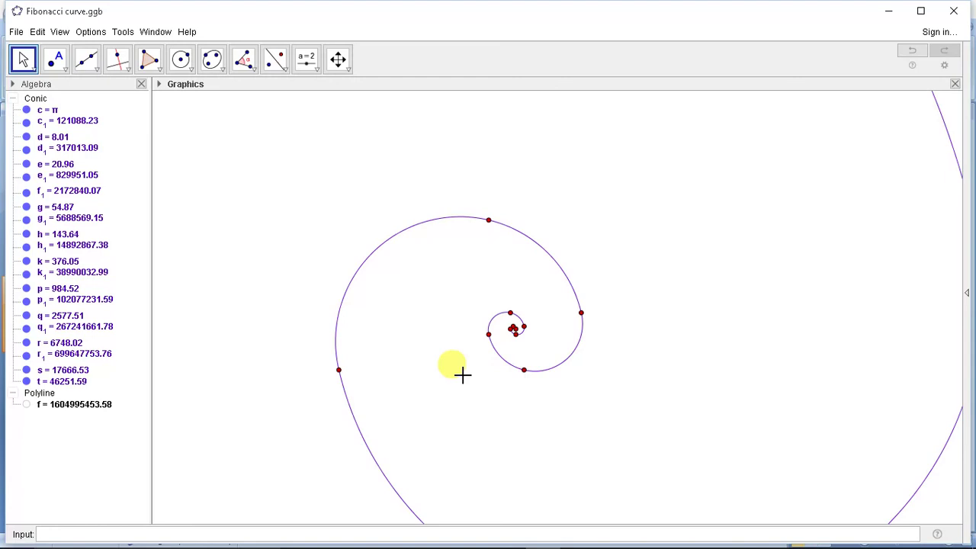
{"action": "scroll", "coordinate": [462, 379], "scroll_direction": "down", "scroll_amount": 2}
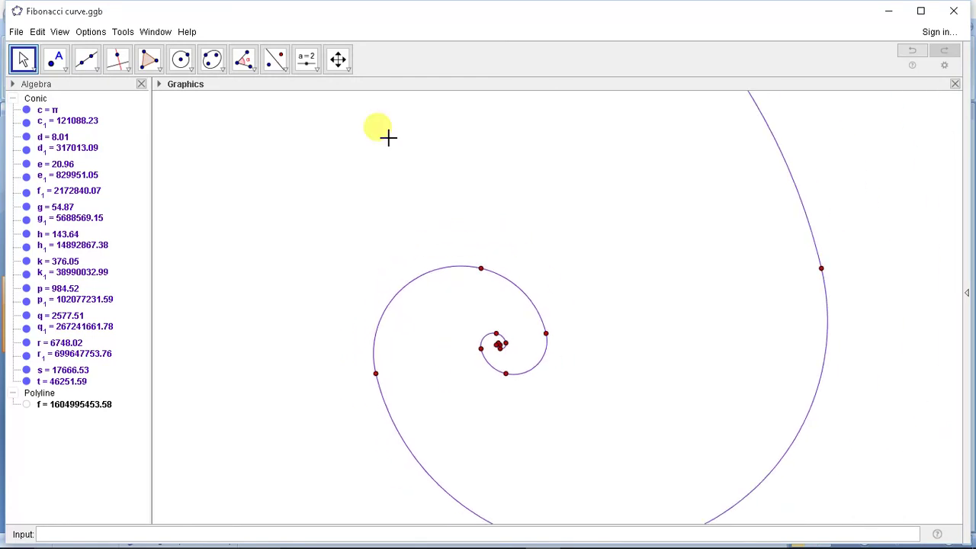